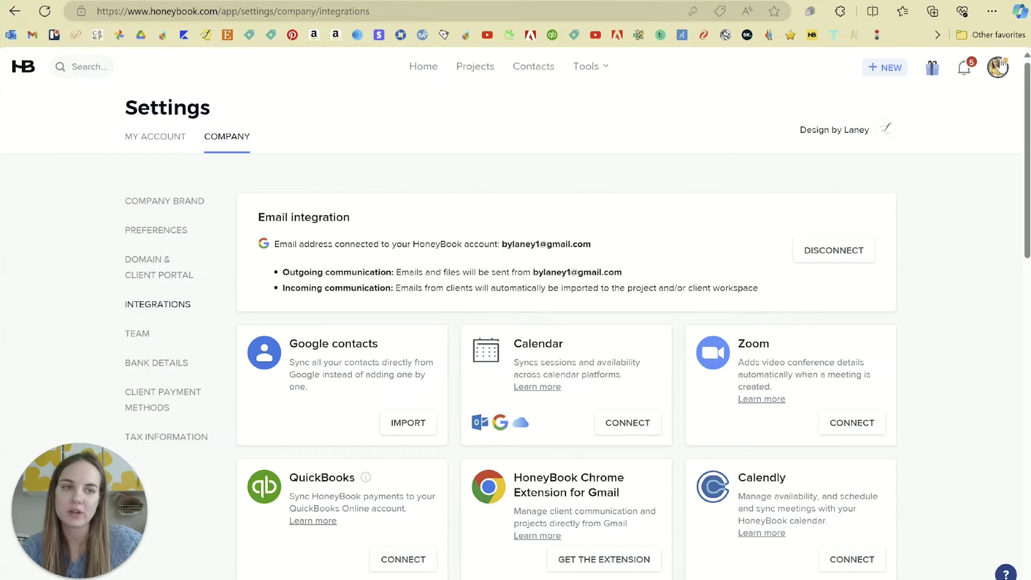
{"action": "left_click", "coordinate": [1001, 66]}
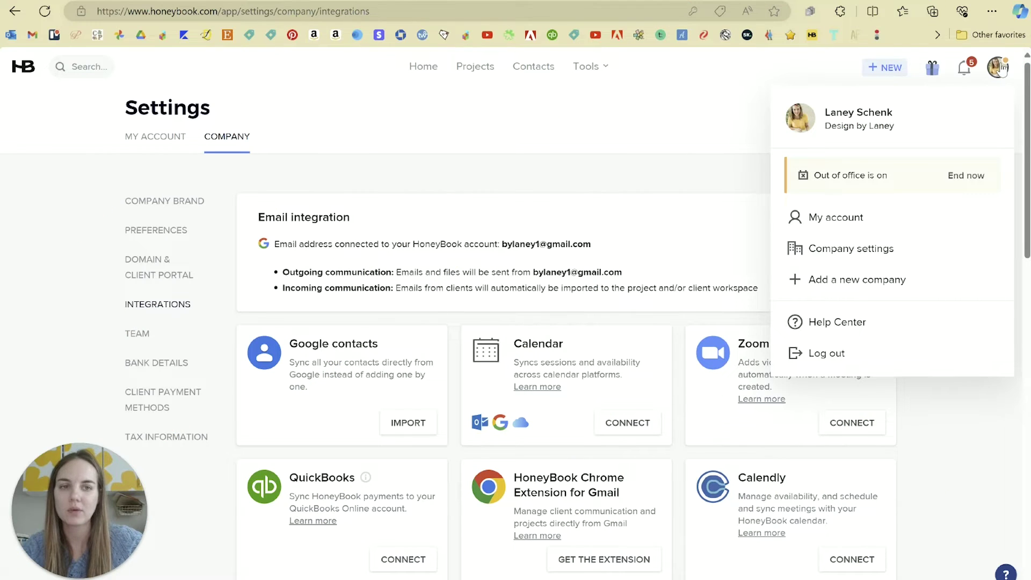
{"action": "left_click", "coordinate": [851, 248]}
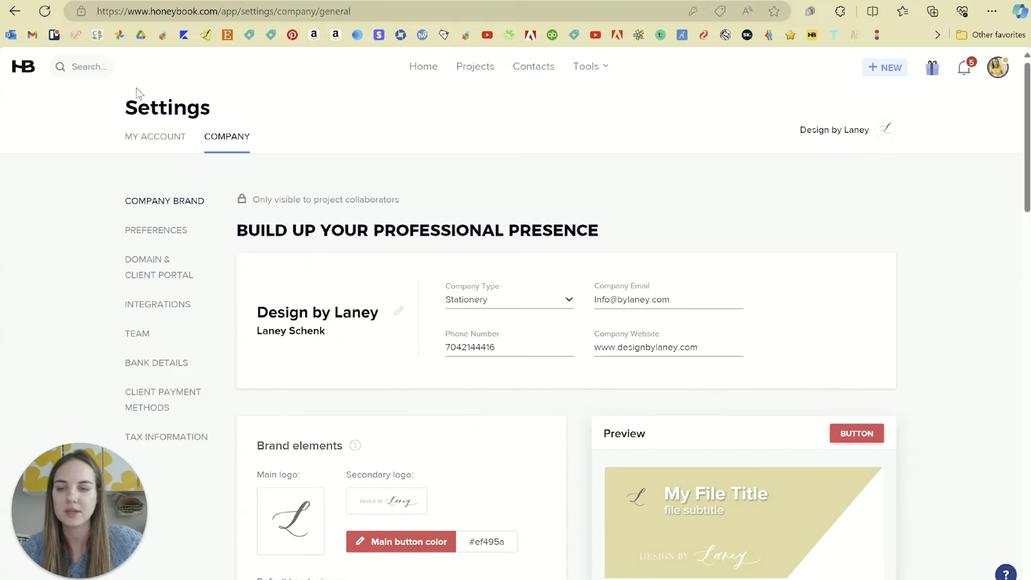
{"action": "left_click", "coordinate": [161, 304]}
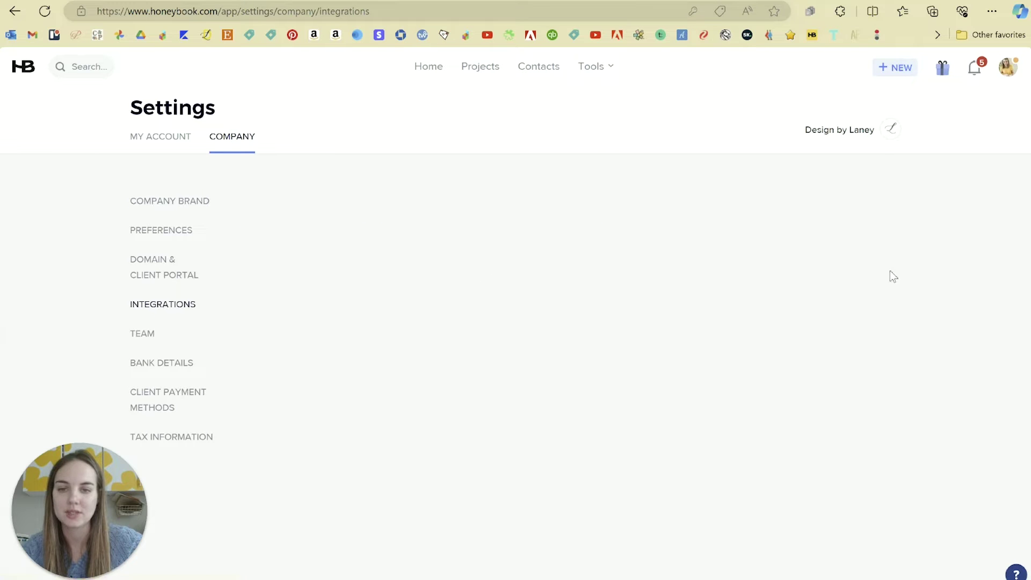
{"action": "scroll", "coordinate": [975, 274], "scroll_direction": "down", "scroll_amount": 15}
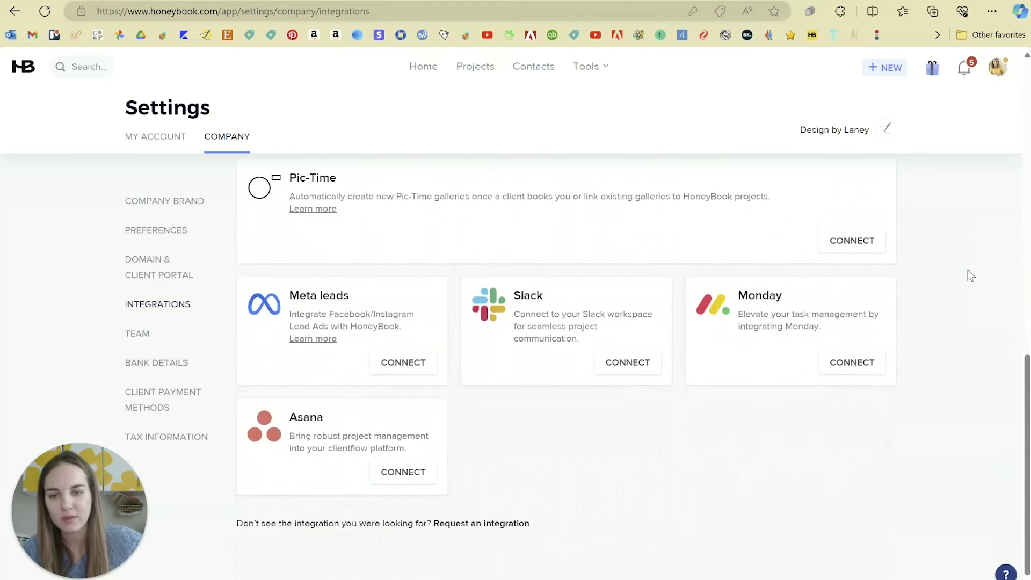
{"action": "scroll", "coordinate": [971, 276], "scroll_direction": "up", "scroll_amount": 15}
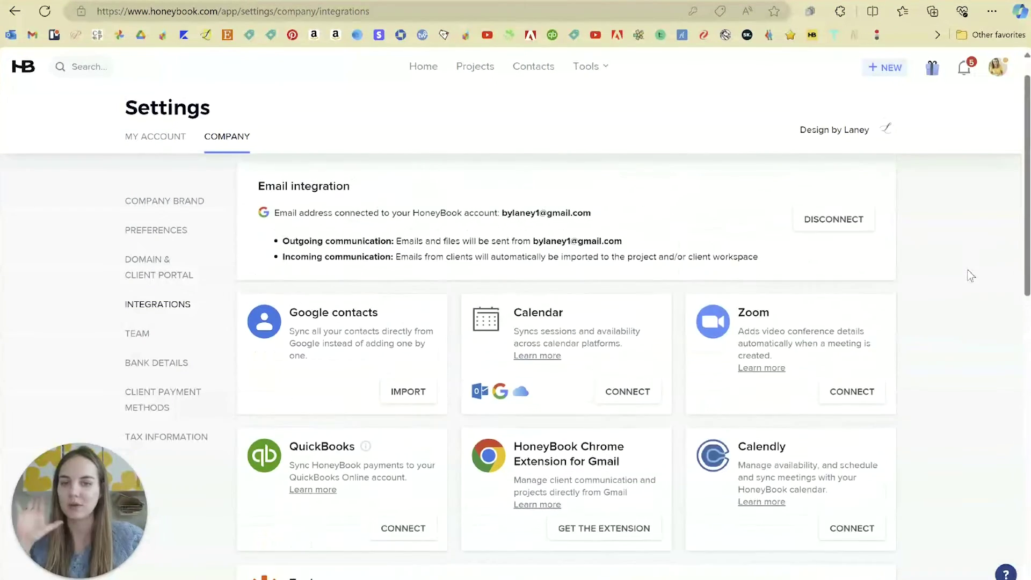
{"action": "scroll", "coordinate": [970, 275], "scroll_direction": "up", "scroll_amount": 1}
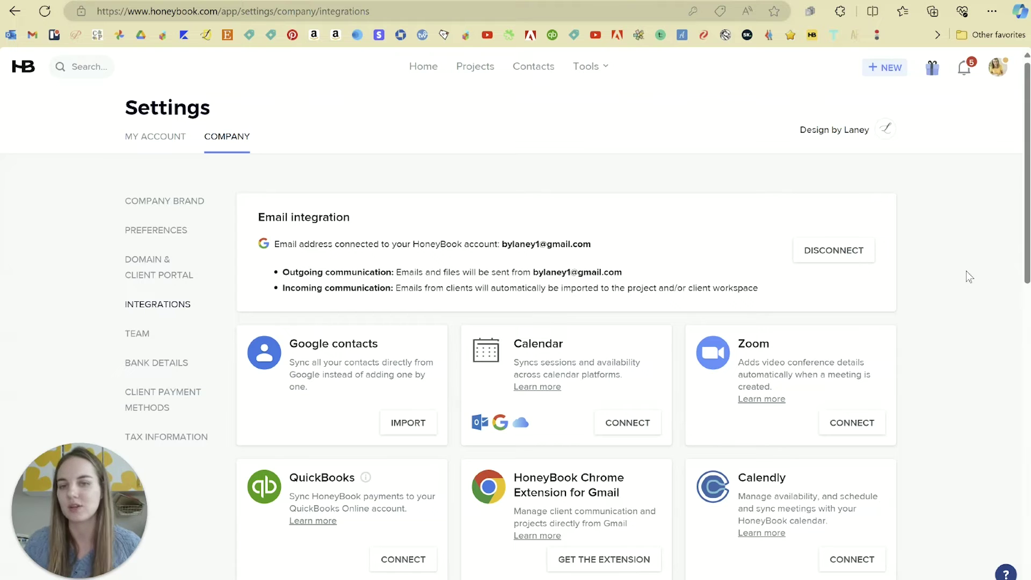
{"action": "scroll", "coordinate": [966, 271], "scroll_direction": "down", "scroll_amount": 1}
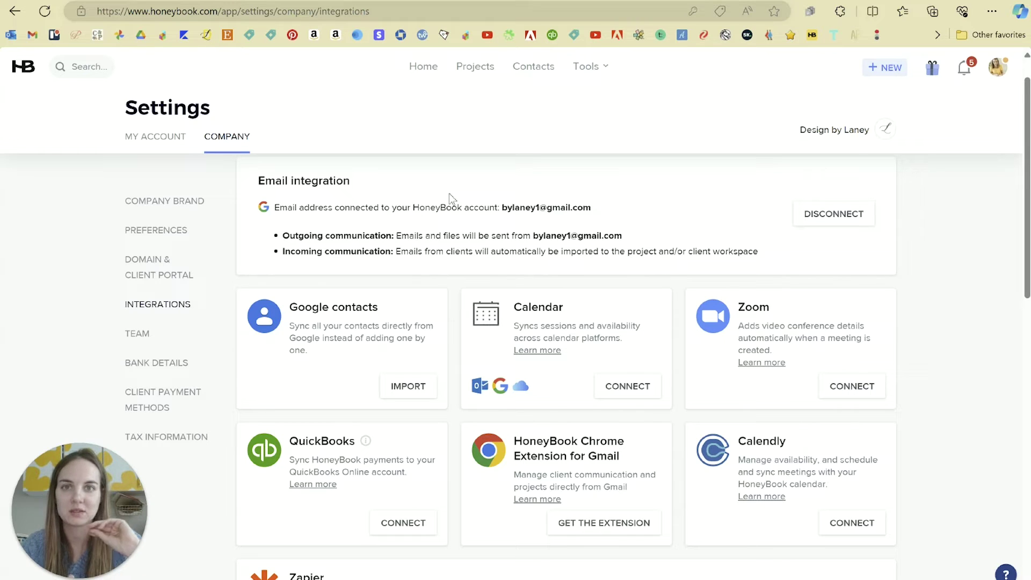
{"action": "scroll", "coordinate": [945, 282], "scroll_direction": "up", "scroll_amount": 1}
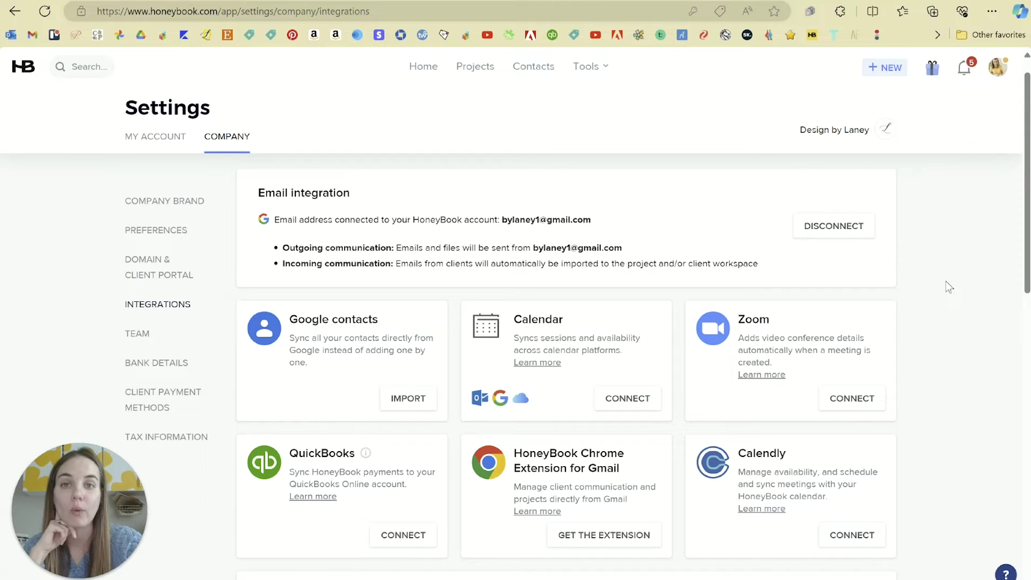
{"action": "scroll", "coordinate": [945, 281], "scroll_direction": "down", "scroll_amount": 3}
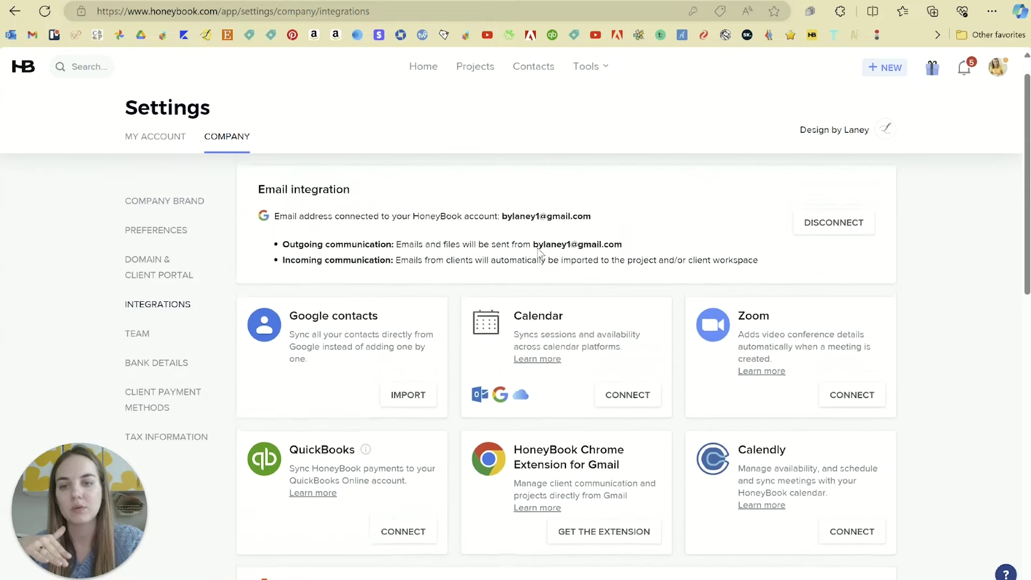
{"action": "scroll", "coordinate": [402, 324], "scroll_direction": "down", "scroll_amount": 1}
{"action": "scroll", "coordinate": [400, 323], "scroll_direction": "down", "scroll_amount": 1}
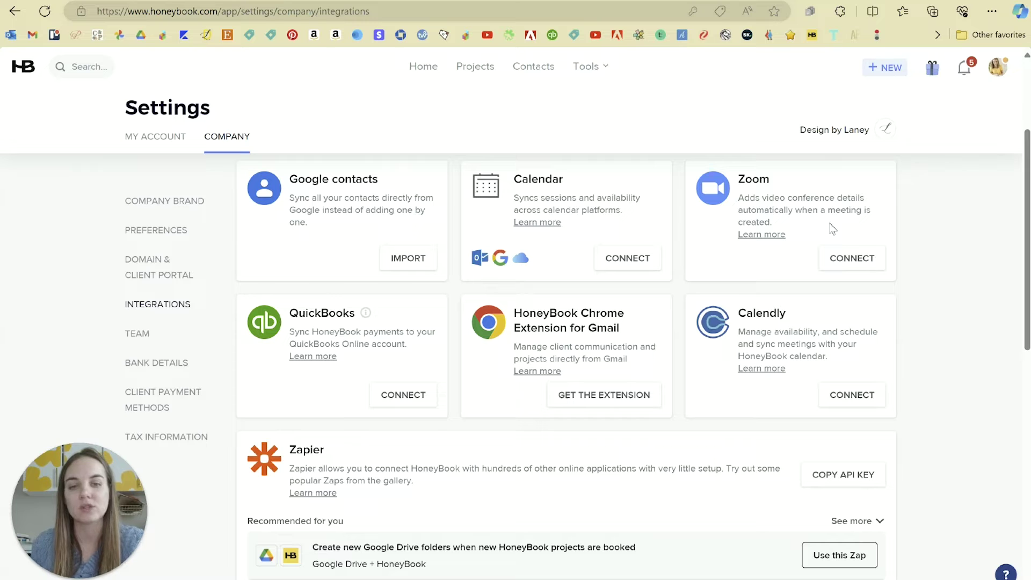
Scroll through Integrations and expand the recommended Zapier Zaps for Gmail, Mailchimp, ClickUp, Google Sheets and Trello.
{"action": "scroll", "coordinate": [831, 229], "scroll_direction": "down", "scroll_amount": 2}
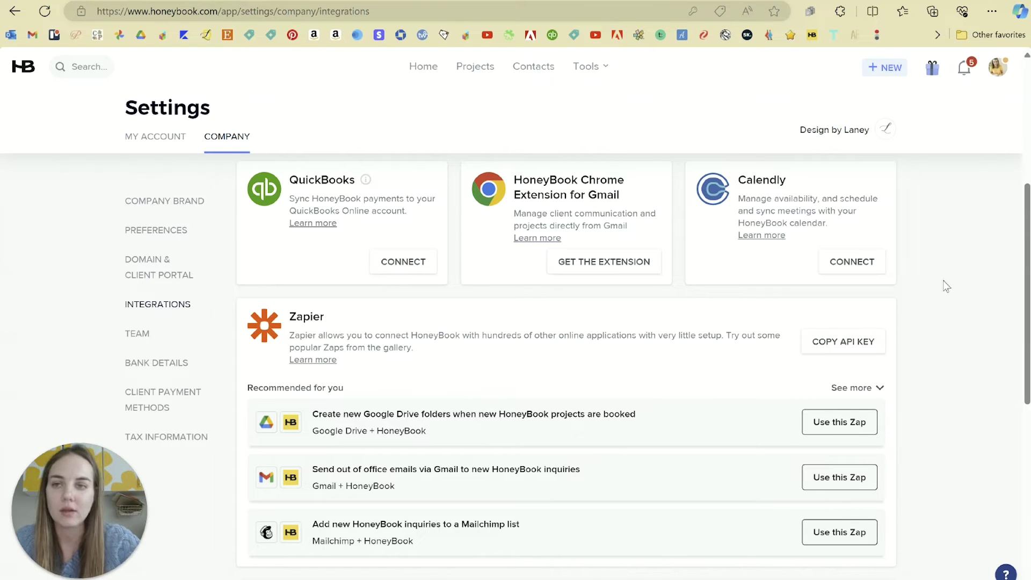
{"action": "scroll", "coordinate": [946, 286], "scroll_direction": "down", "scroll_amount": 3}
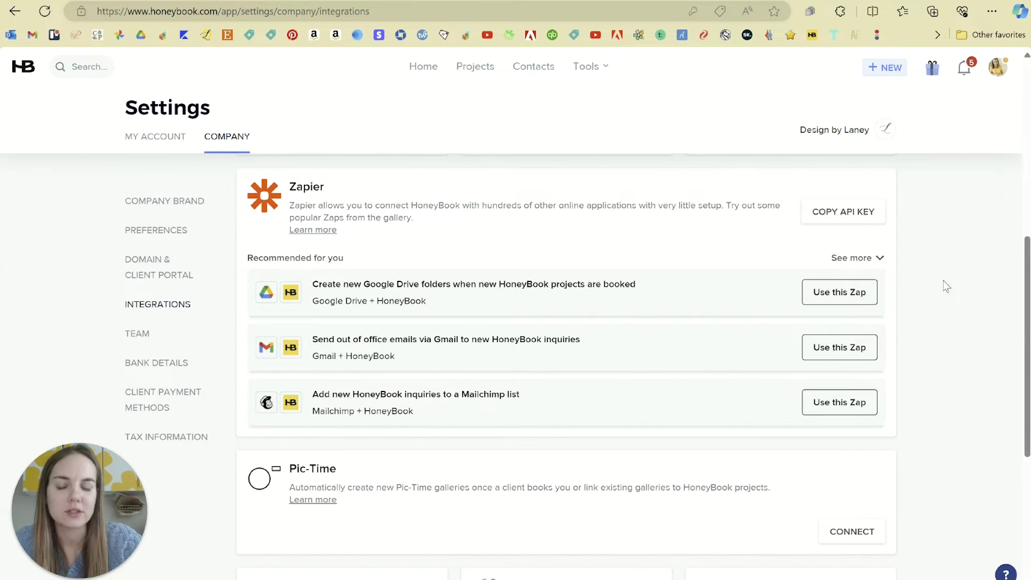
{"action": "scroll", "coordinate": [946, 286], "scroll_direction": "down", "scroll_amount": 1}
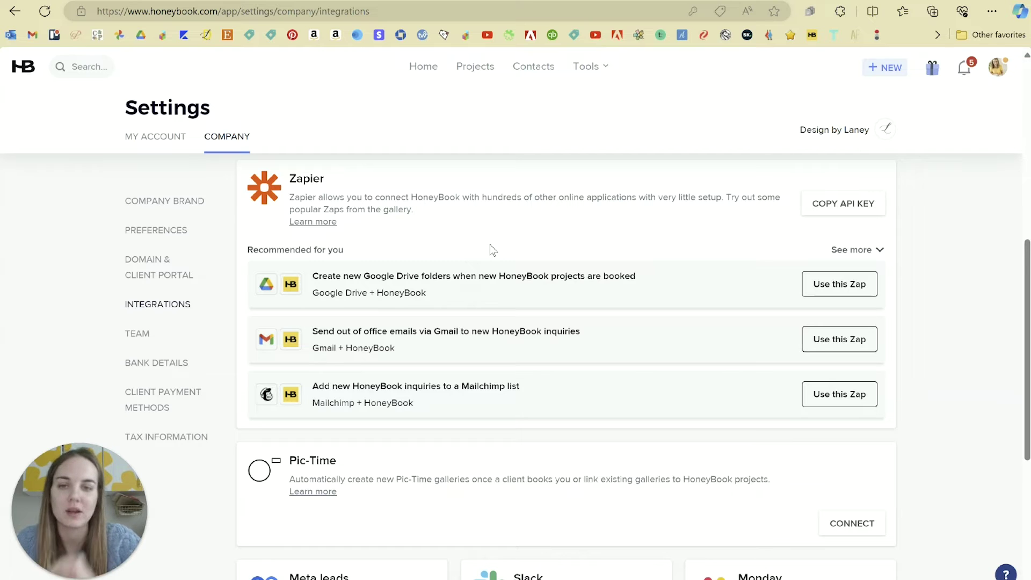
{"action": "left_click", "coordinate": [870, 251]}
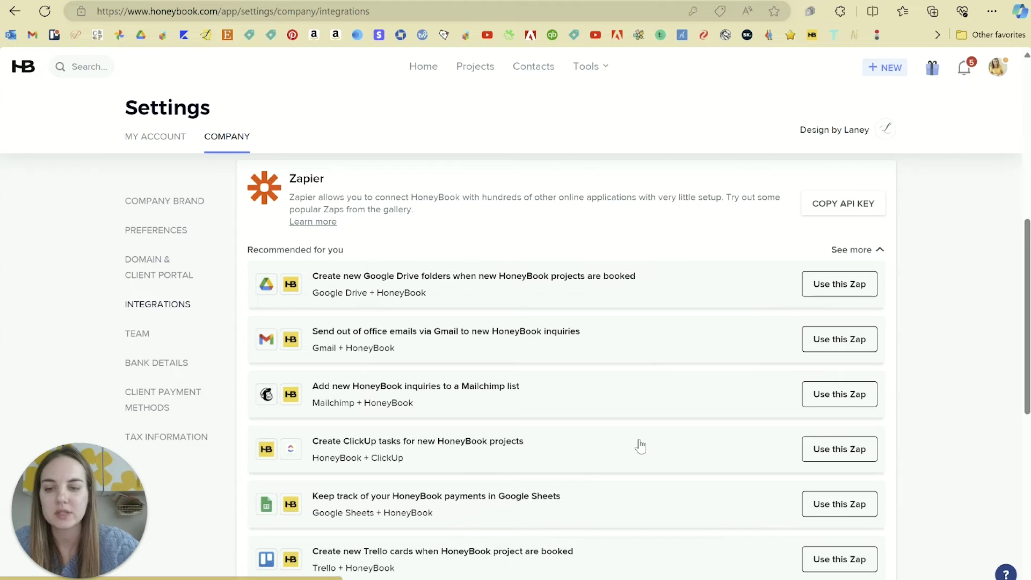
{"action": "scroll", "coordinate": [637, 444], "scroll_direction": "down", "scroll_amount": 5}
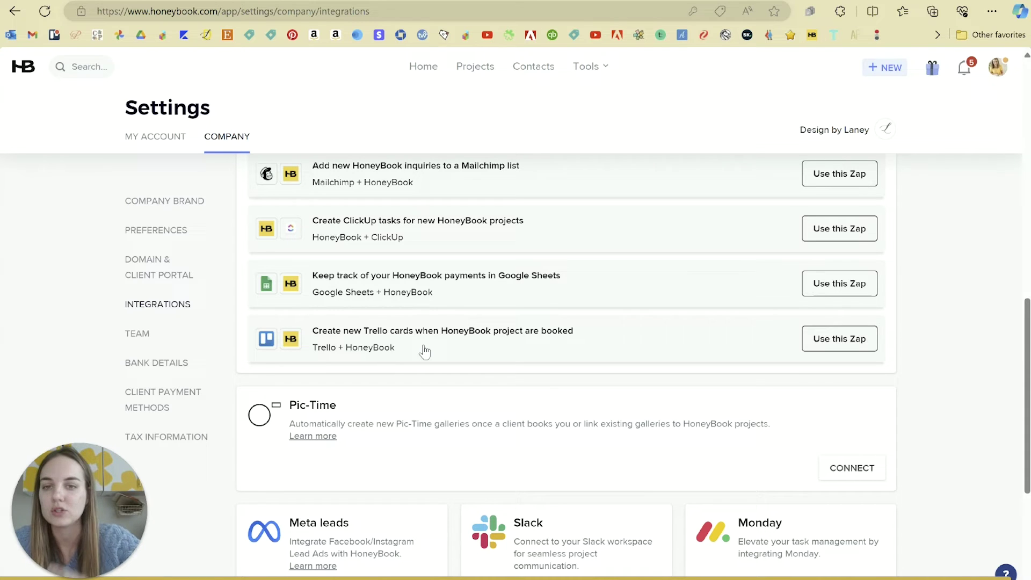
{"action": "scroll", "coordinate": [425, 351], "scroll_direction": "up", "scroll_amount": 4}
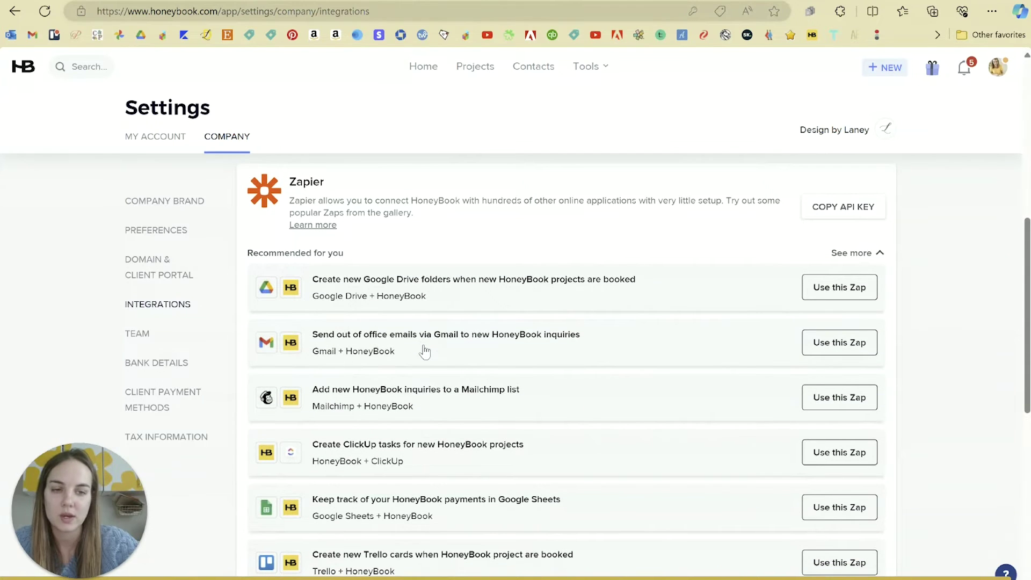
{"action": "scroll", "coordinate": [424, 352], "scroll_direction": "down", "scroll_amount": 10}
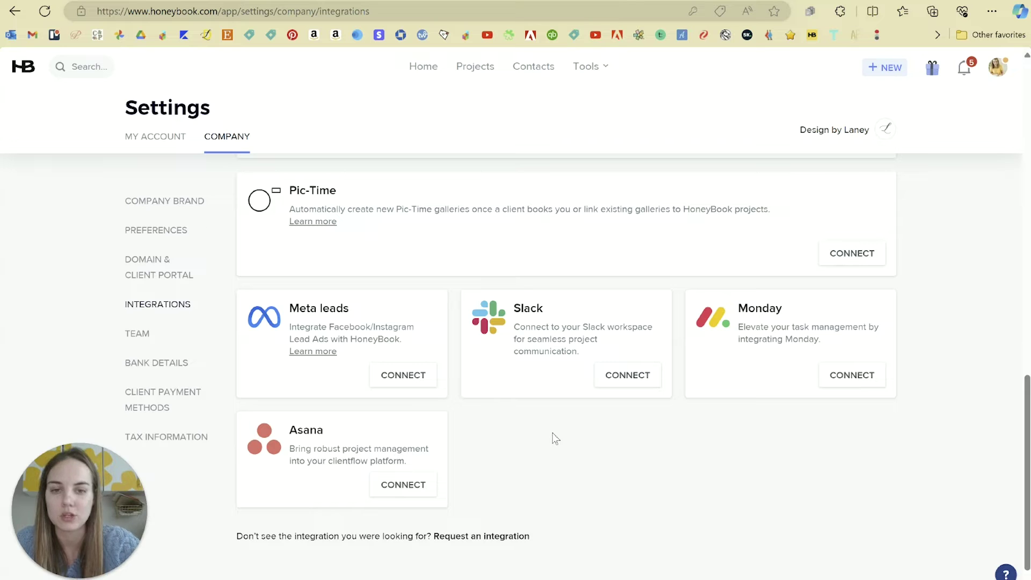
Scroll back up to the top of the Integrations settings page.
{"action": "scroll", "coordinate": [555, 438], "scroll_direction": "up", "scroll_amount": 10}
{"action": "scroll", "coordinate": [554, 439], "scroll_direction": "up", "scroll_amount": 4}
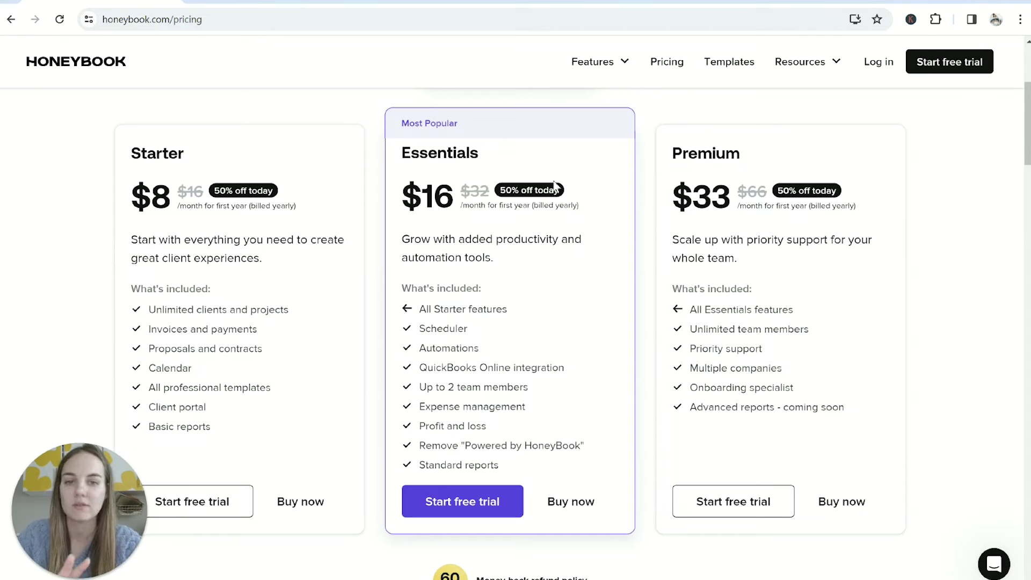
{"action": "triple_click", "coordinate": [523, 205]}
{"action": "left_click", "coordinate": [585, 222]}
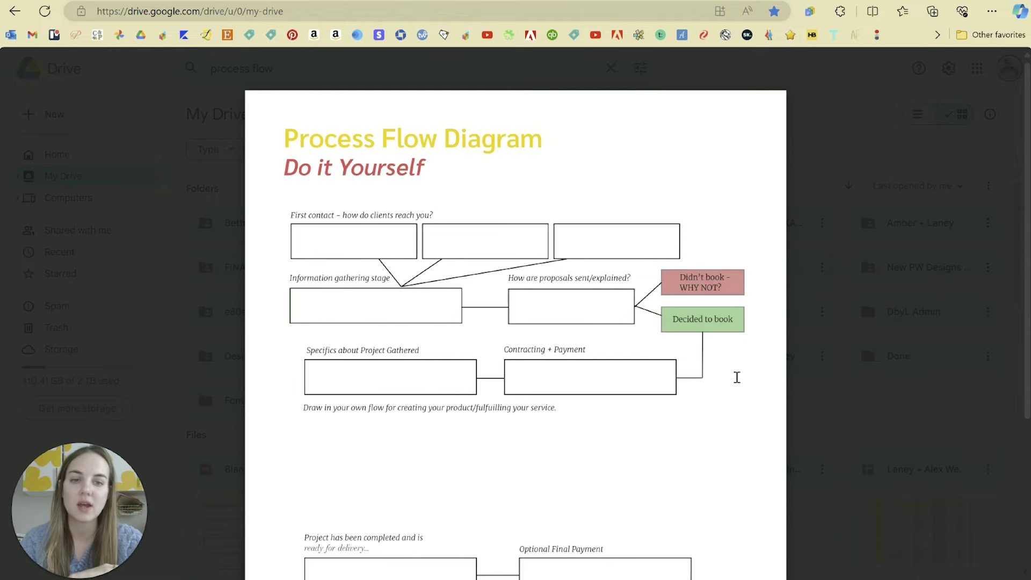
Scroll the Drive search results to locate Blank Process Flow Diagram.pdf.
{"action": "scroll", "coordinate": [737, 378], "scroll_direction": "down", "scroll_amount": 4}
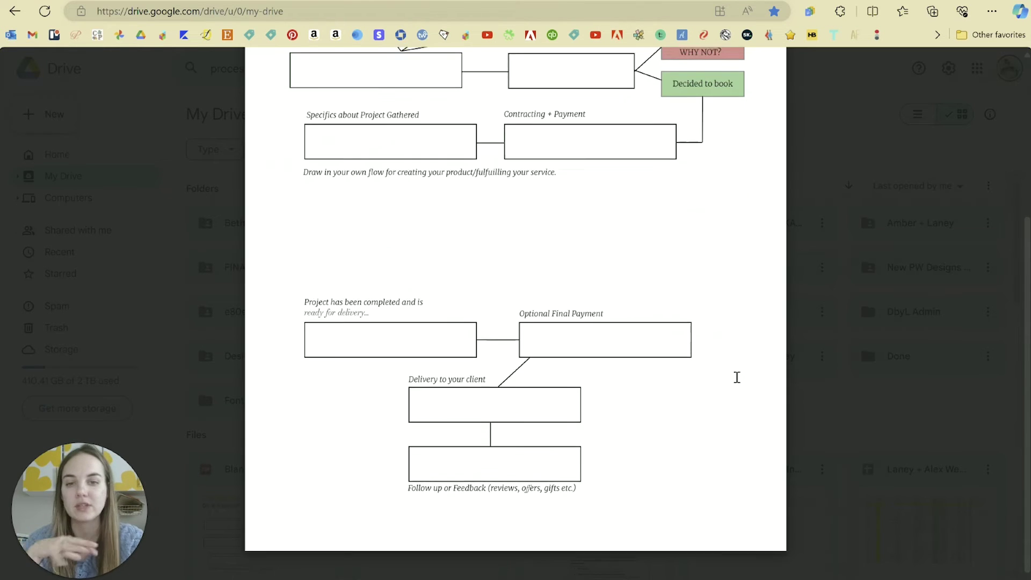
{"action": "scroll", "coordinate": [737, 378], "scroll_direction": "up", "scroll_amount": 4}
{"action": "scroll", "coordinate": [737, 378], "scroll_direction": "up", "scroll_amount": 1}
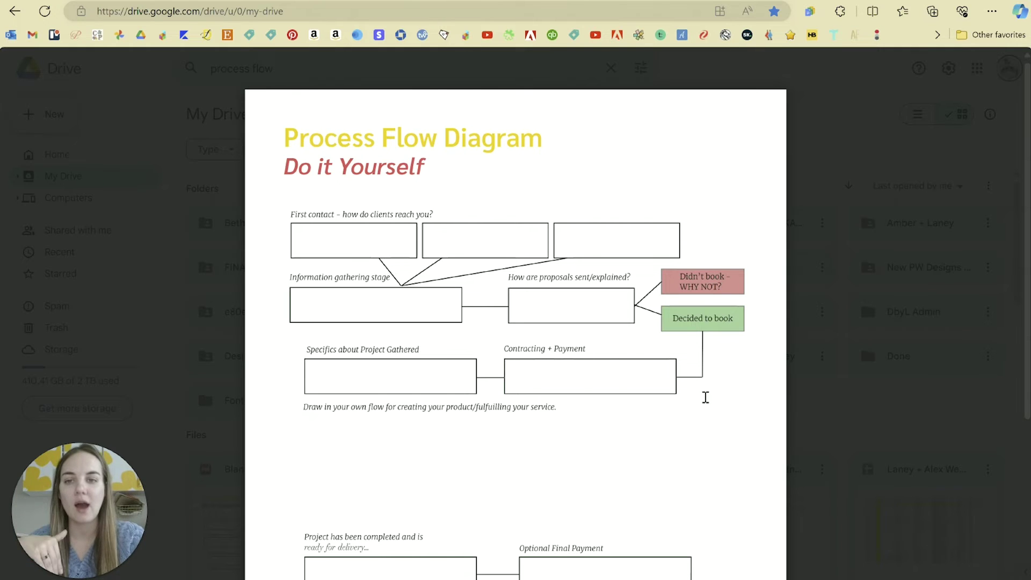
{"action": "scroll", "coordinate": [702, 418], "scroll_direction": "down", "scroll_amount": 3}
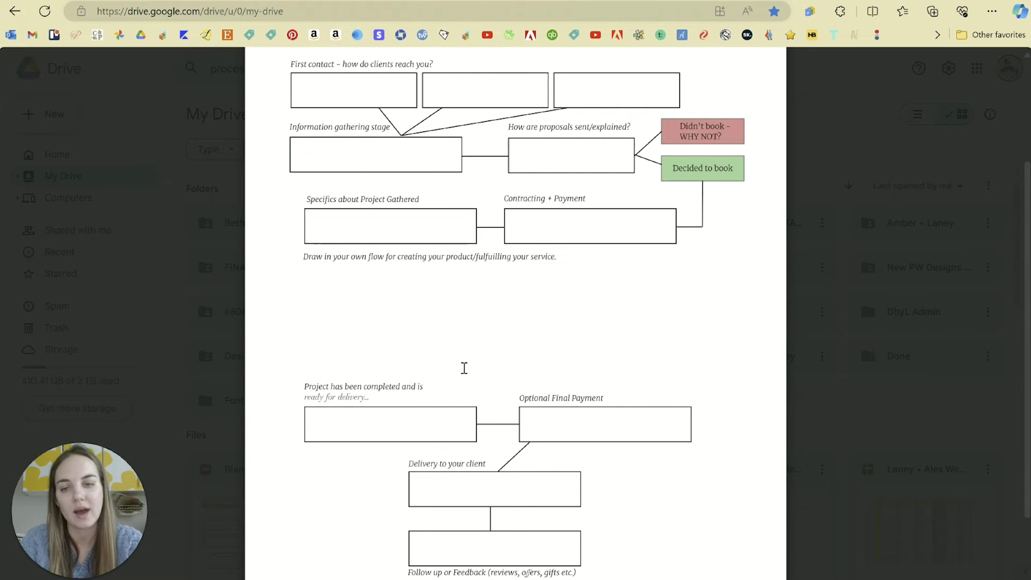
{"action": "scroll", "coordinate": [417, 368], "scroll_direction": "down", "scroll_amount": 2}
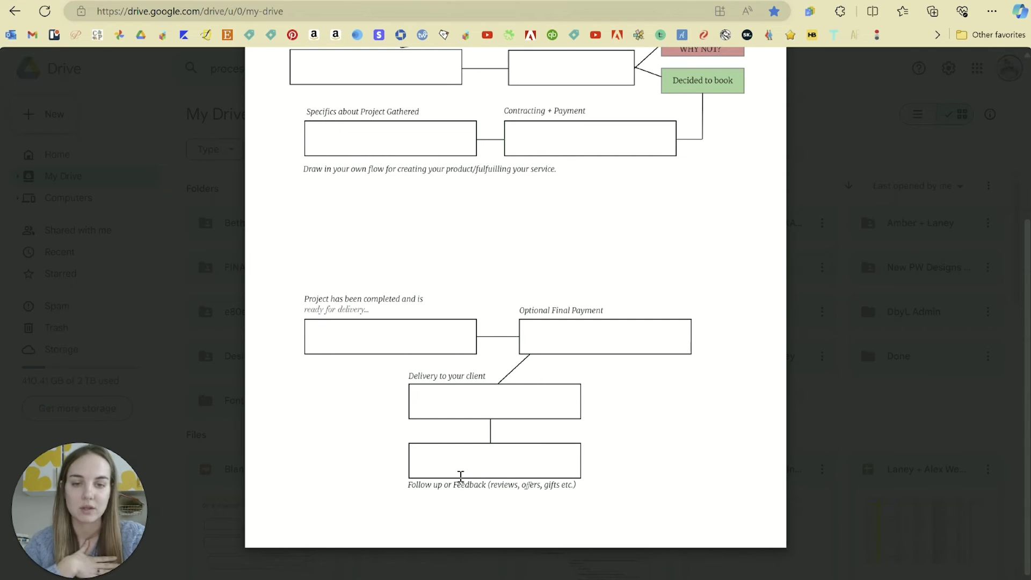
{"action": "scroll", "coordinate": [461, 476], "scroll_direction": "up", "scroll_amount": 5}
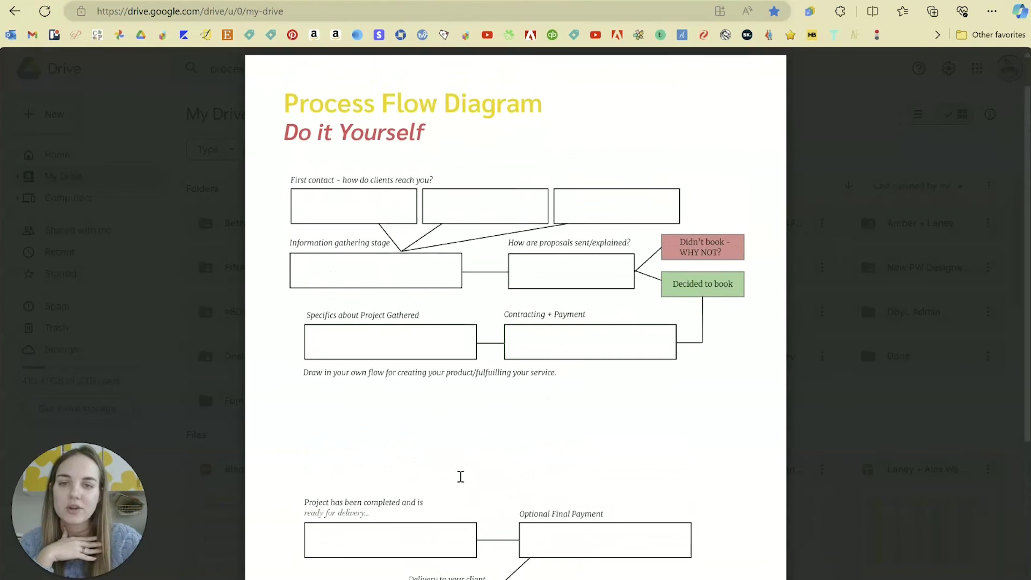
{"action": "scroll", "coordinate": [460, 477], "scroll_direction": "down", "scroll_amount": 1}
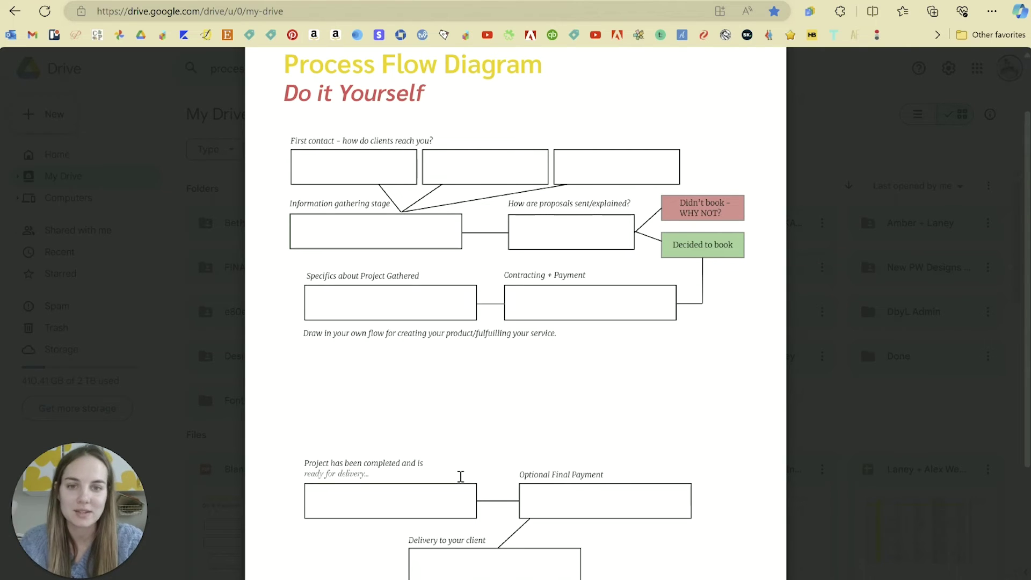
{"action": "scroll", "coordinate": [461, 476], "scroll_direction": "down", "scroll_amount": 2}
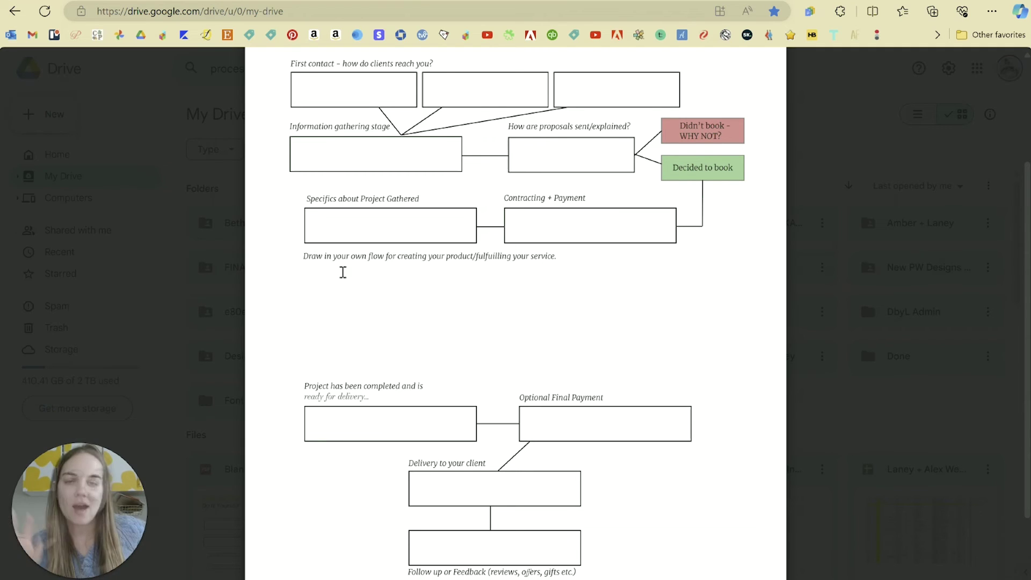
{"action": "scroll", "coordinate": [342, 272], "scroll_direction": "up", "scroll_amount": 3}
{"action": "scroll", "coordinate": [343, 273], "scroll_direction": "down", "scroll_amount": 4}
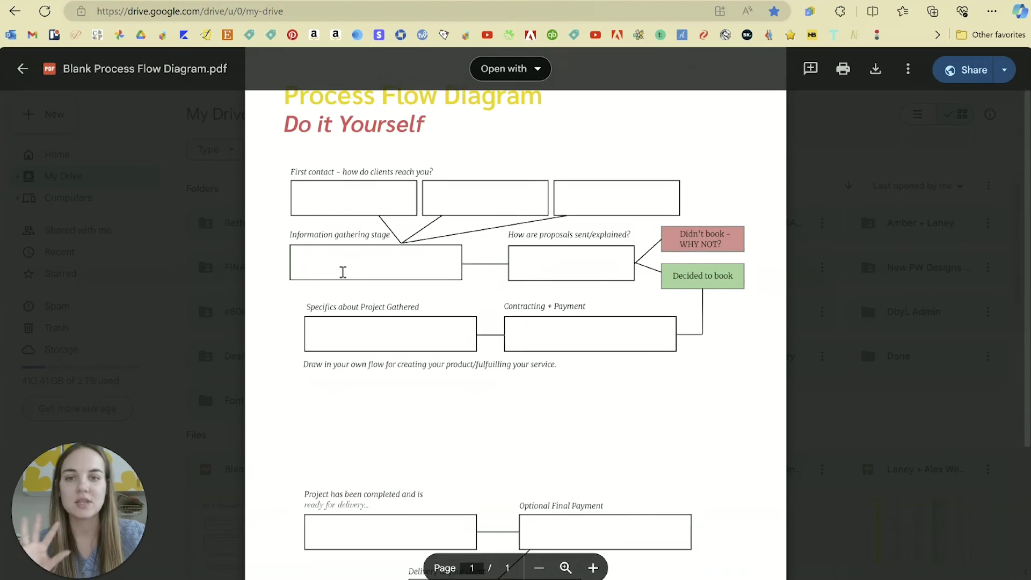
{"action": "scroll", "coordinate": [458, 171], "scroll_direction": "up", "scroll_amount": 3}
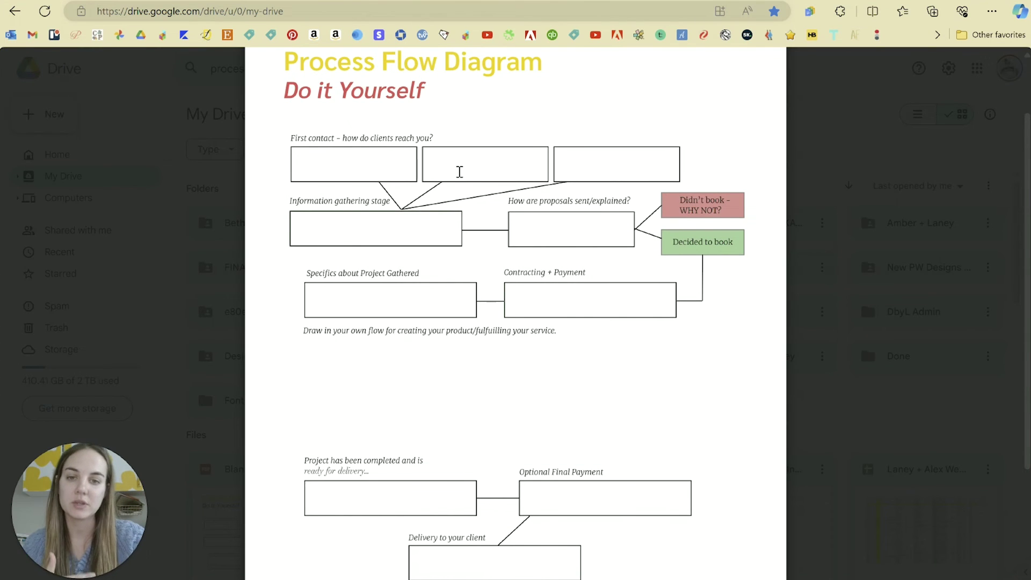
{"action": "scroll", "coordinate": [459, 171], "scroll_direction": "down", "scroll_amount": 3}
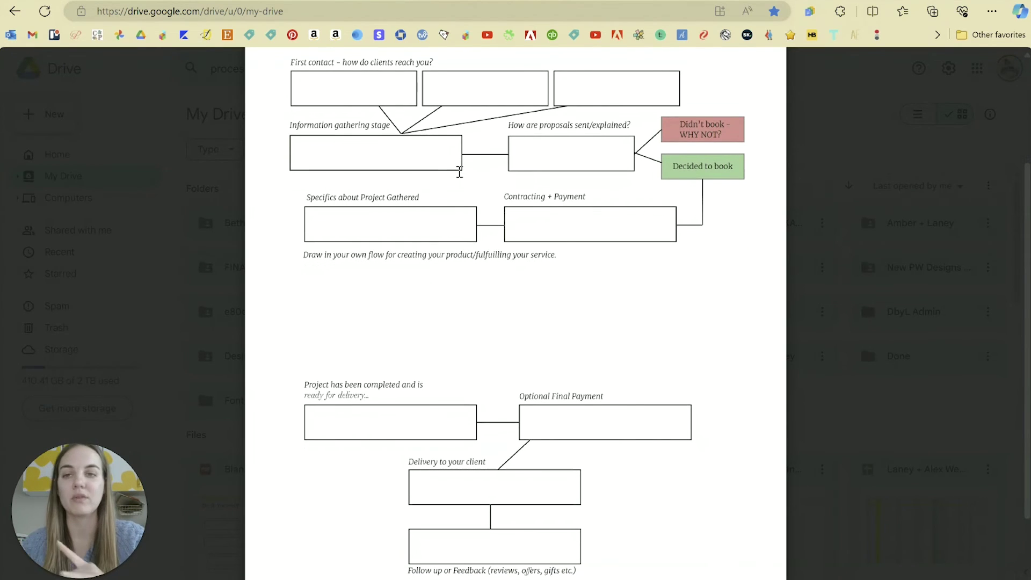